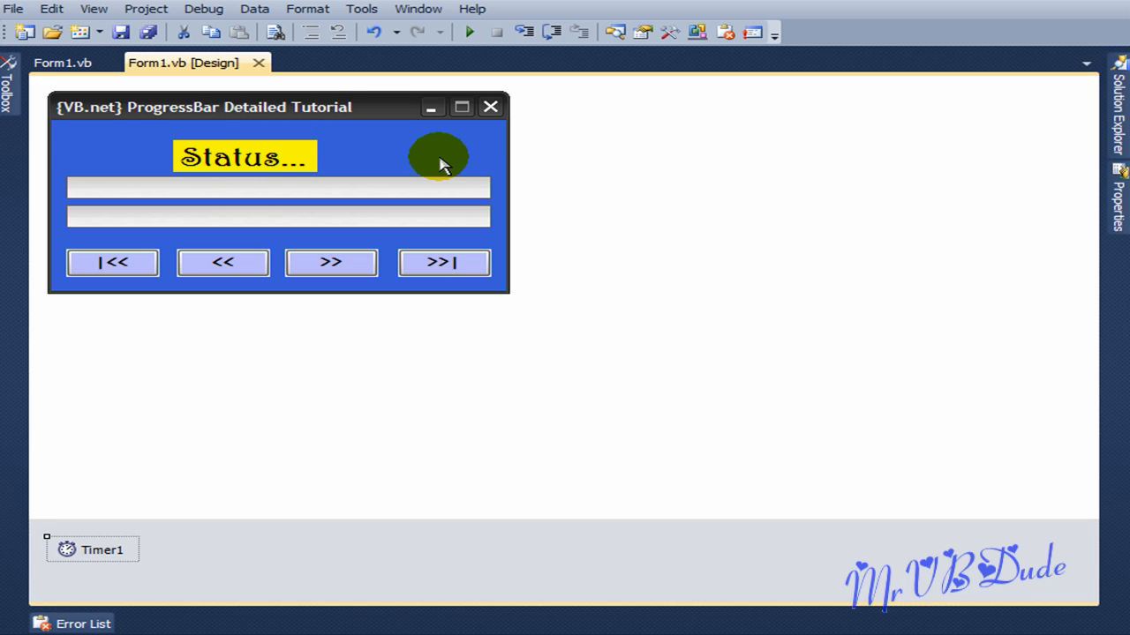
Review the form layout: both progress bars, the four step buttons, Timer1 and the form itself.
left_click(291, 177)
left_click(234, 188)
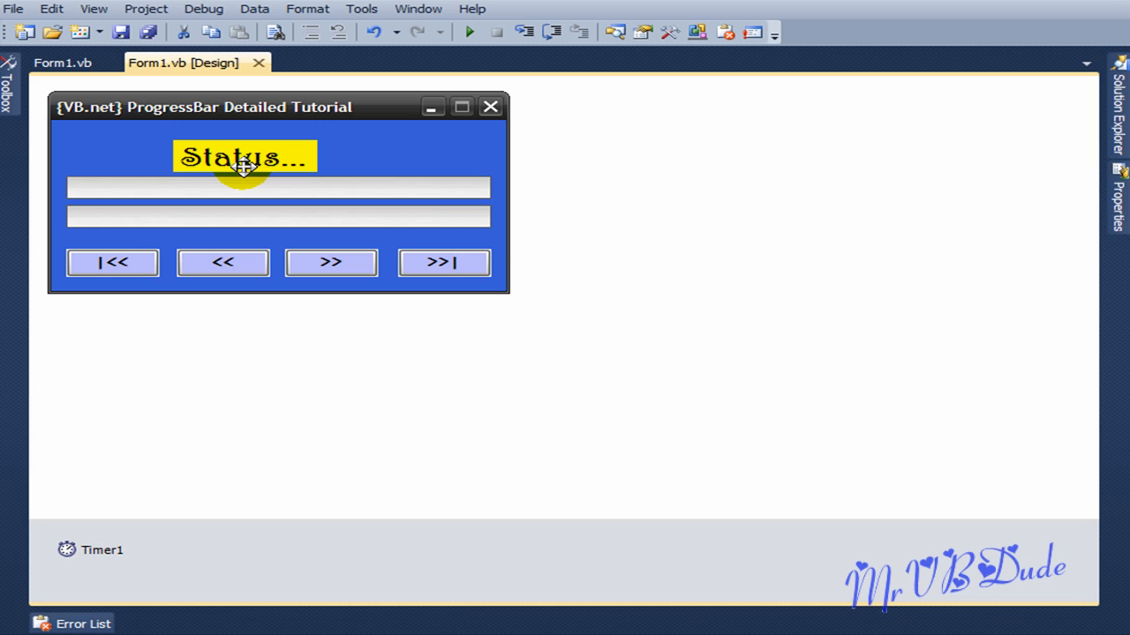
left_click(243, 190)
left_click(240, 221)
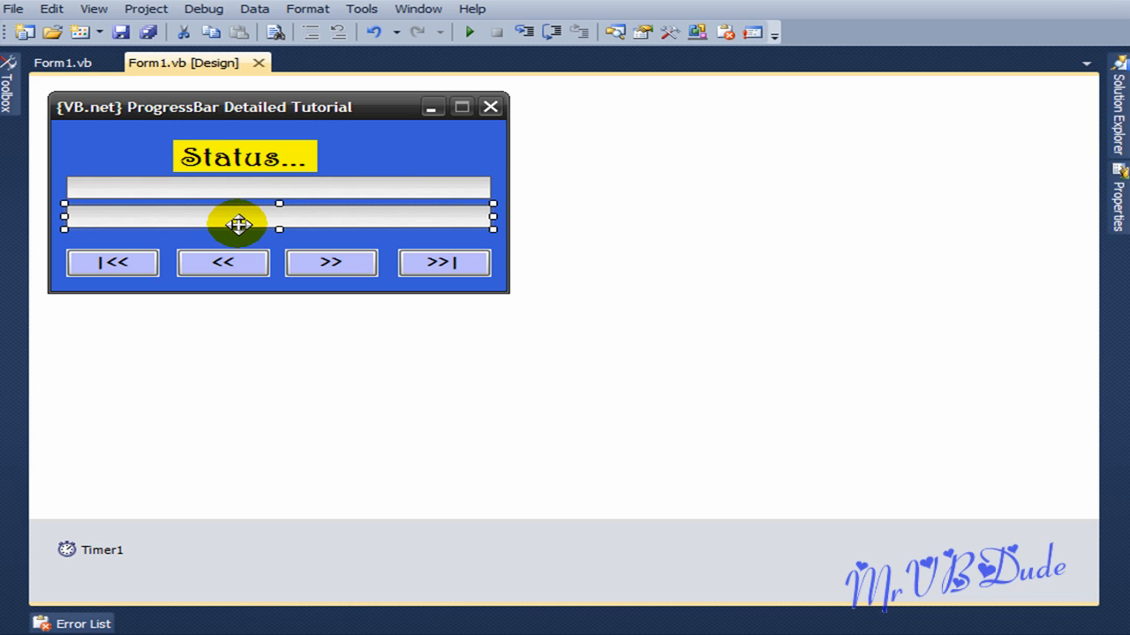
left_click(113, 262)
left_click(433, 262)
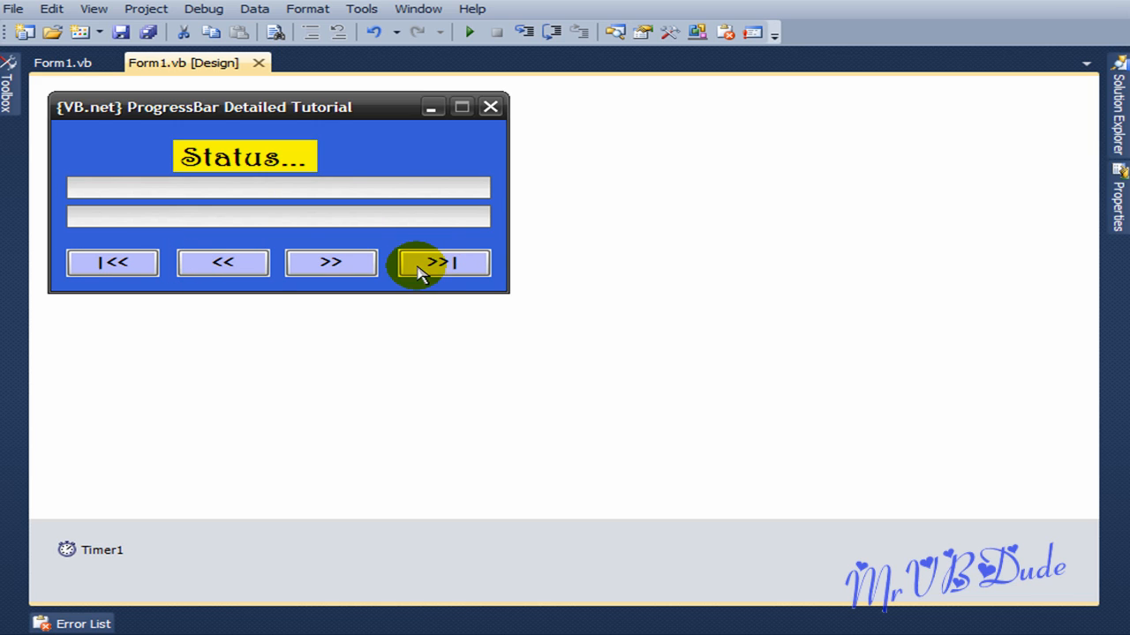
left_click(93, 549)
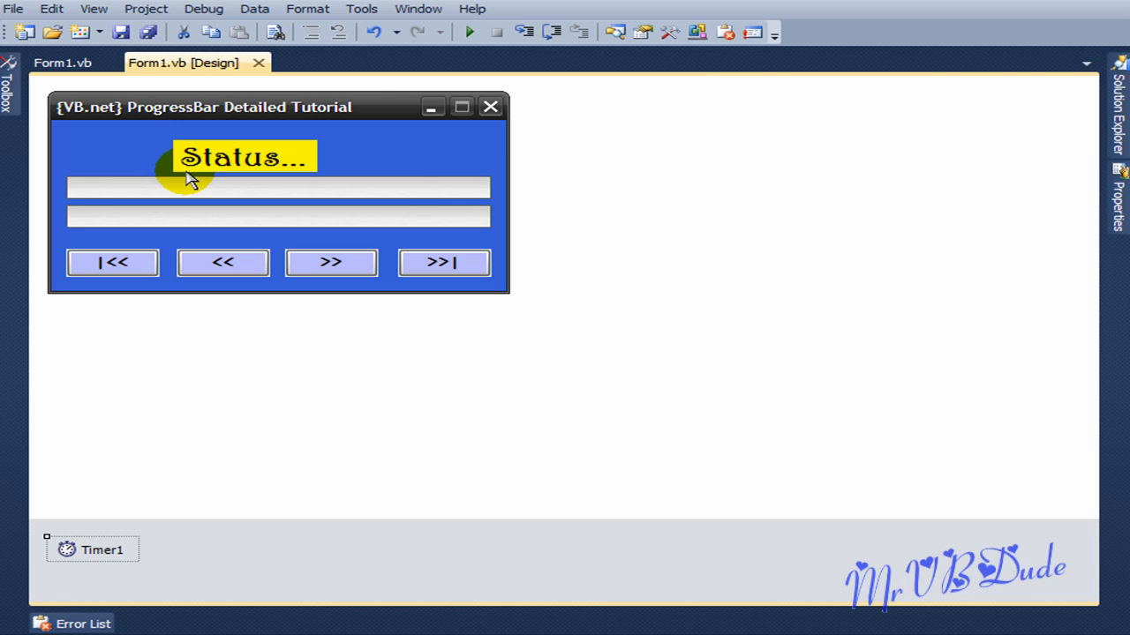
left_click(389, 141)
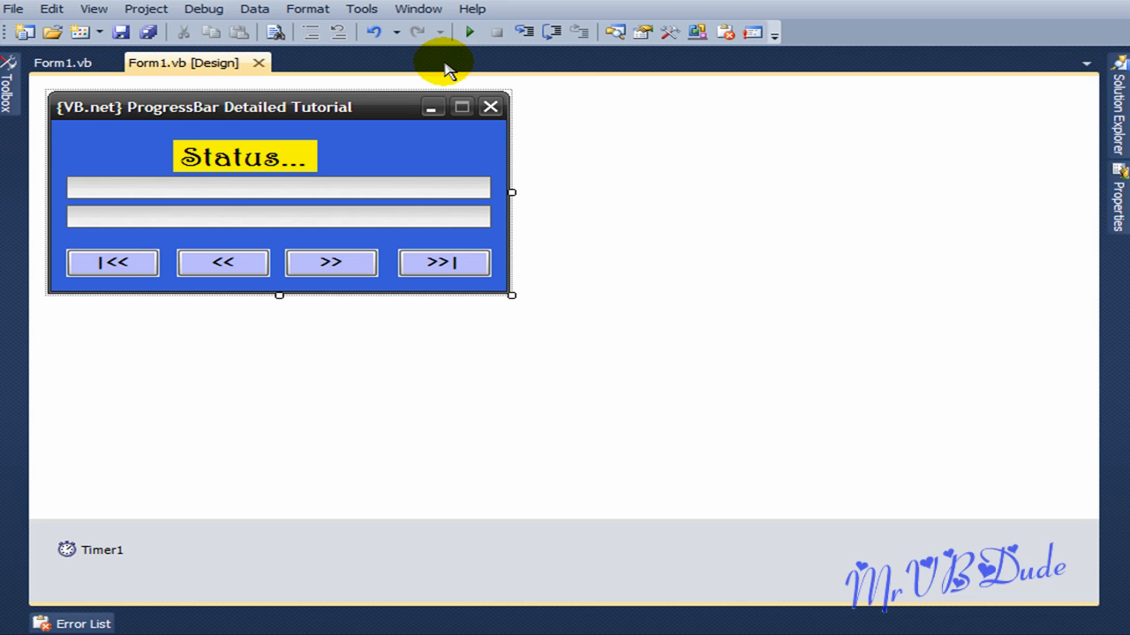
Run the application and test stepping, filling and emptying the second progress bar, then close it.
left_click(467, 34)
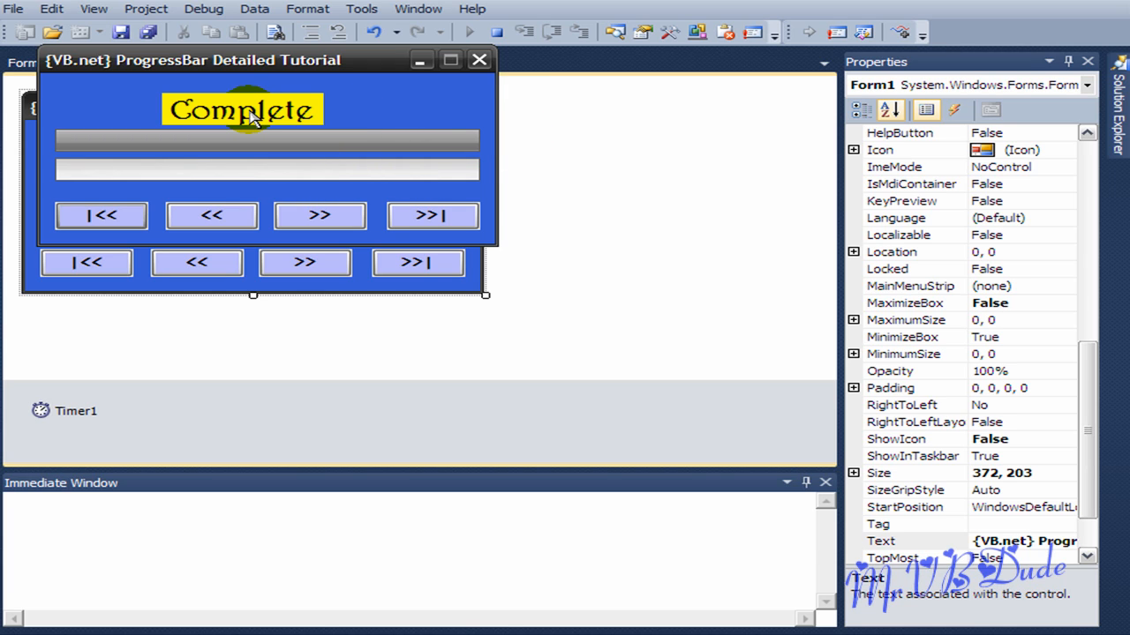
left_click(321, 215)
left_click(320, 216)
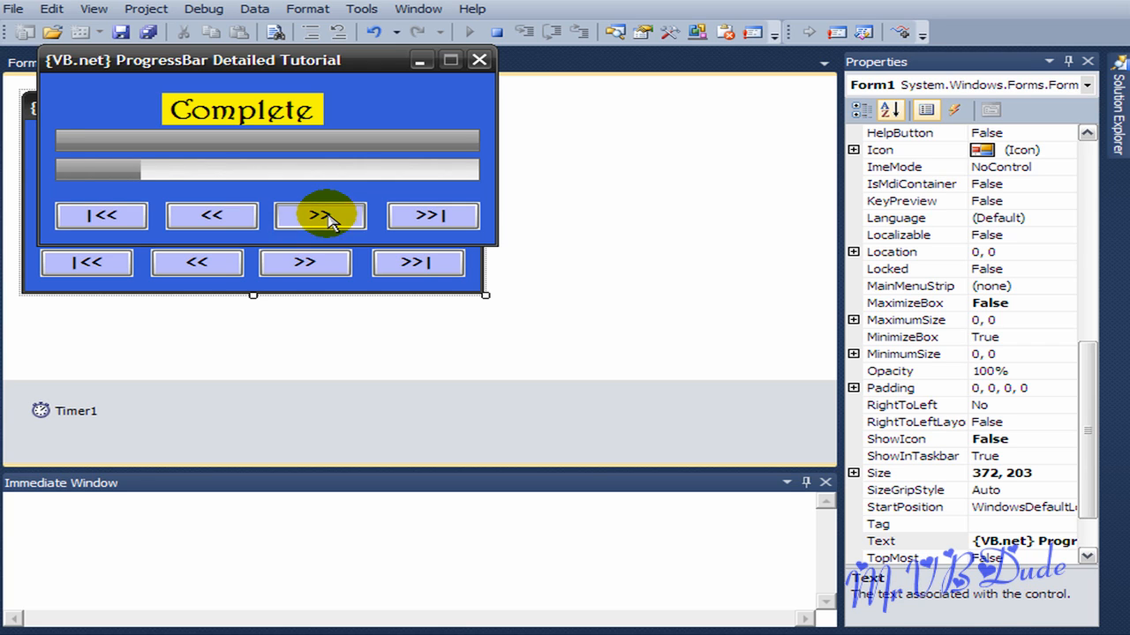
left_click(321, 215)
left_click(212, 215)
left_click(211, 215)
left_click(320, 215)
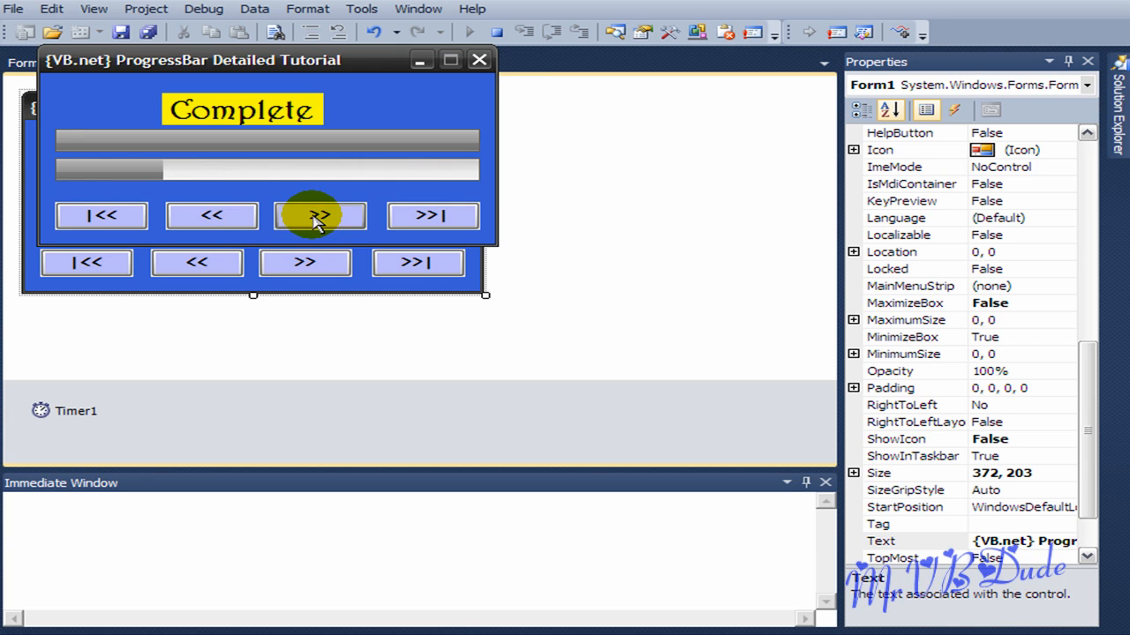
left_click(321, 219)
left_click(244, 216)
left_click(243, 216)
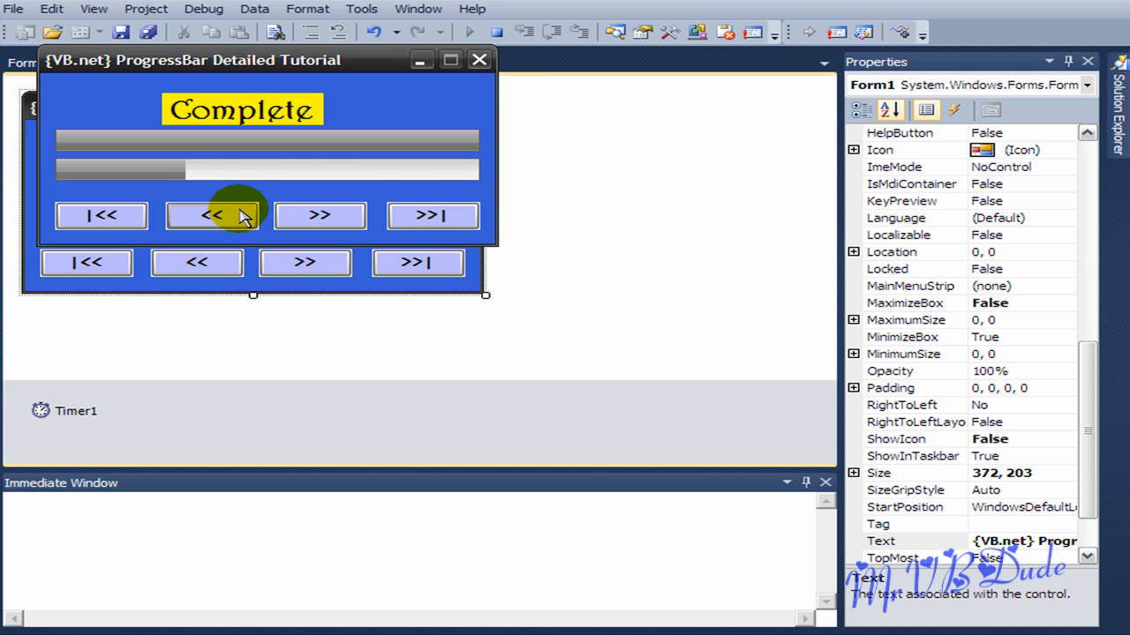
left_click(244, 216)
left_click(243, 216)
left_click(244, 217)
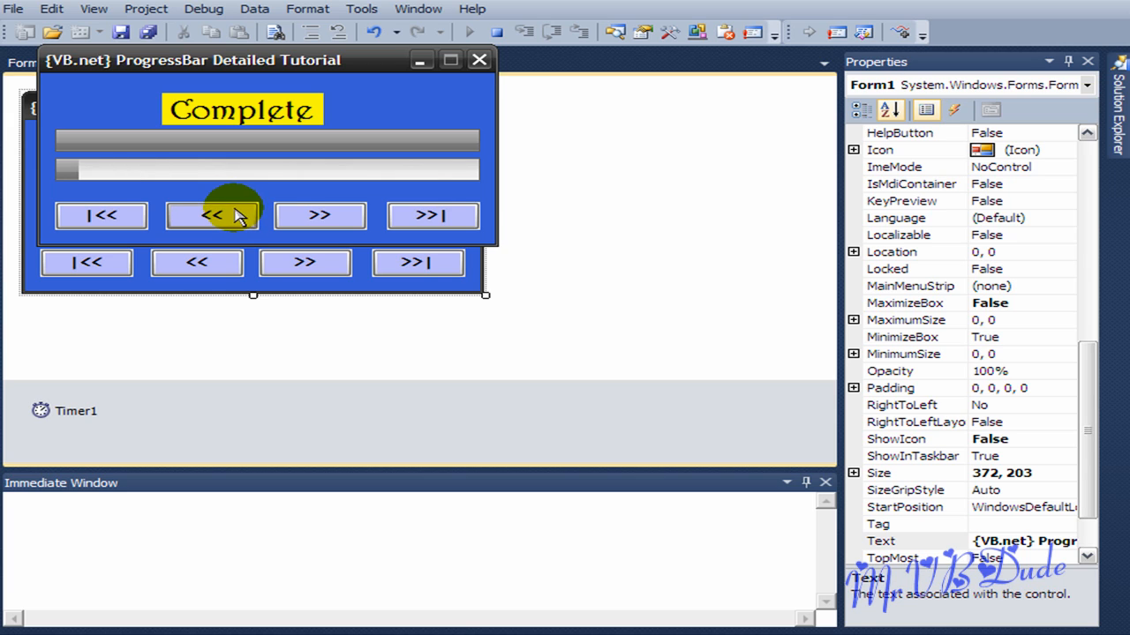
left_click(433, 216)
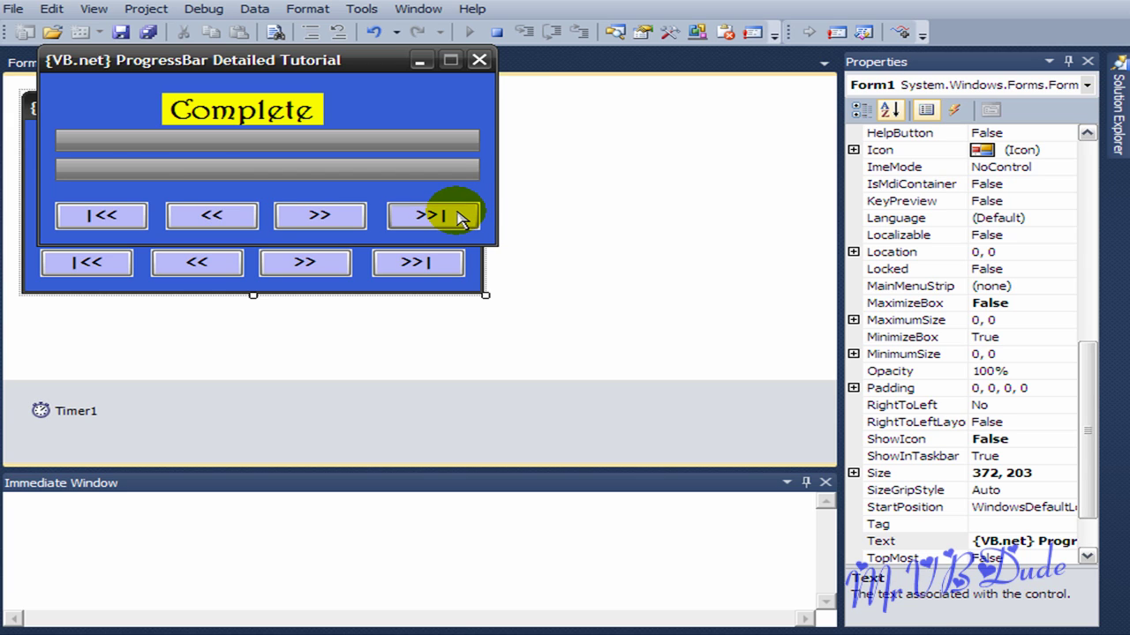
left_click(102, 216)
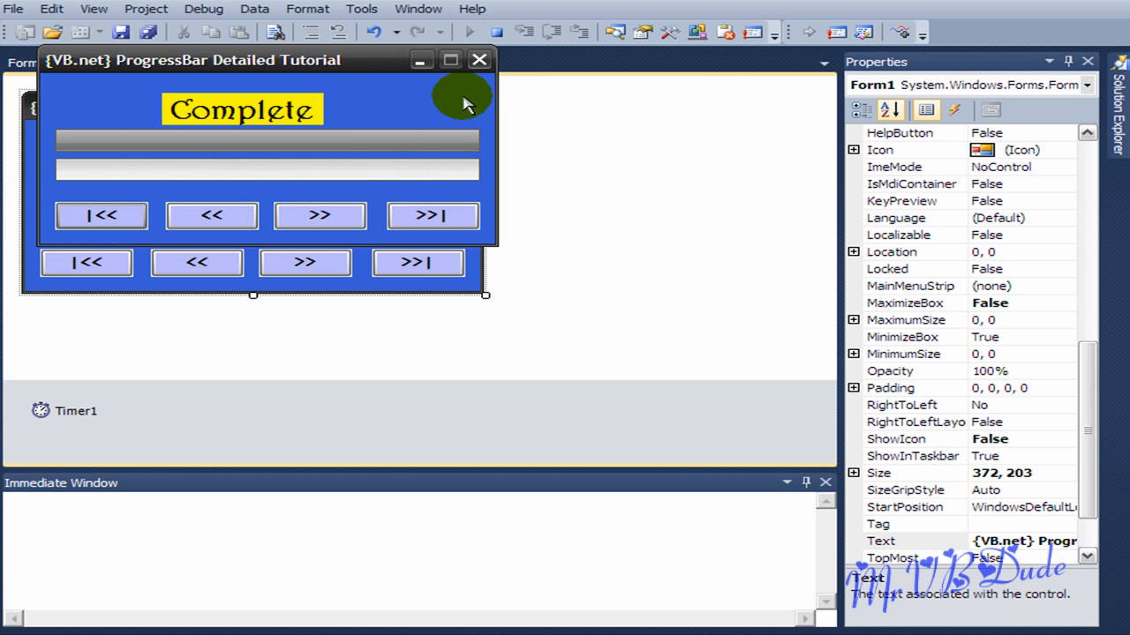
left_click(478, 62)
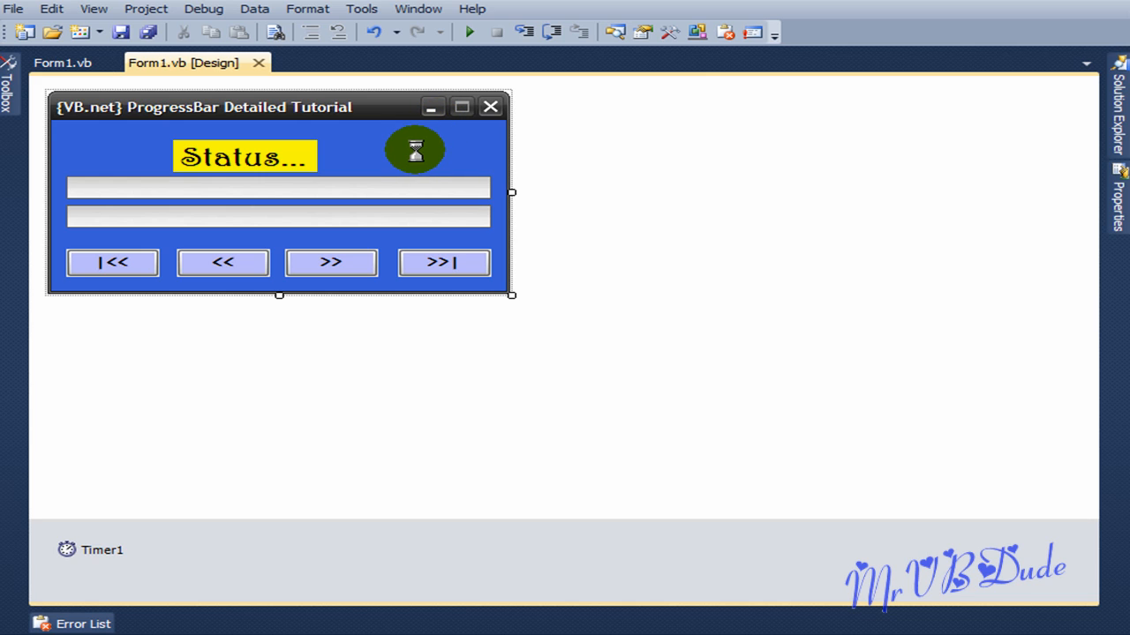
View the form's code, checking the myprogress declaration and the ProgressBar1 setup in Form1_Load.
right_click(420, 152)
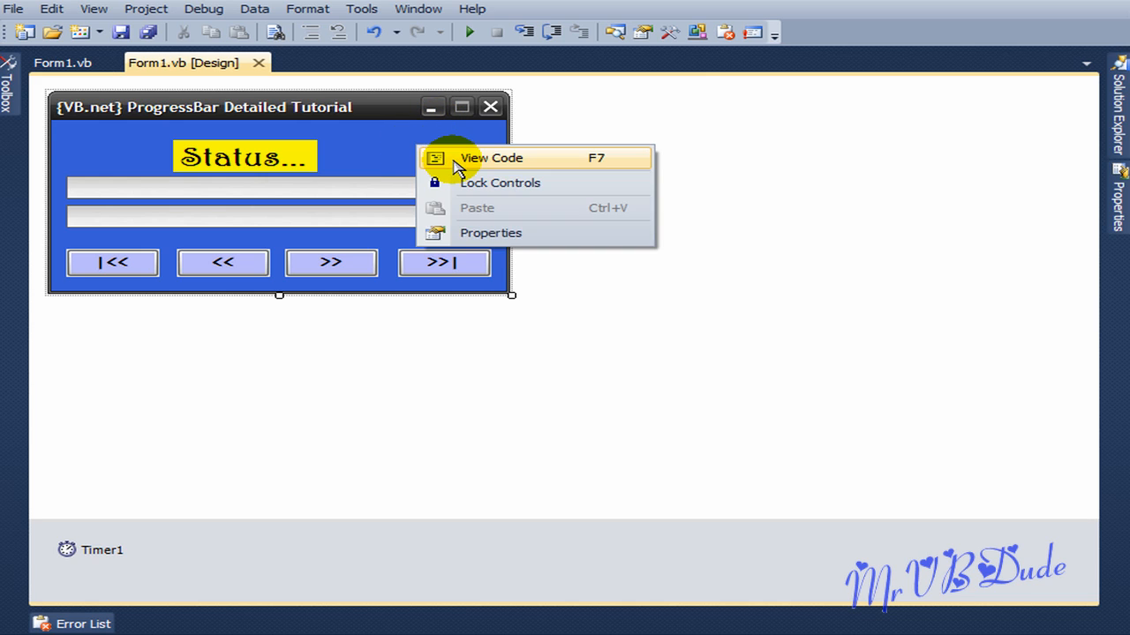
left_click(459, 157)
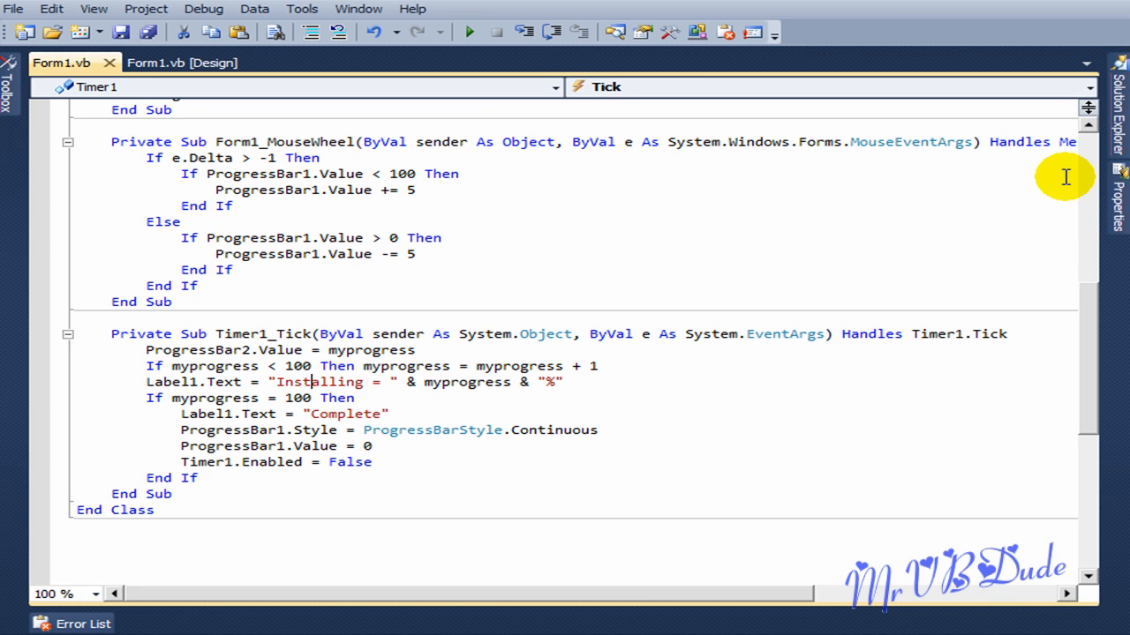
left_click_drag(1089, 176, 1091, 148)
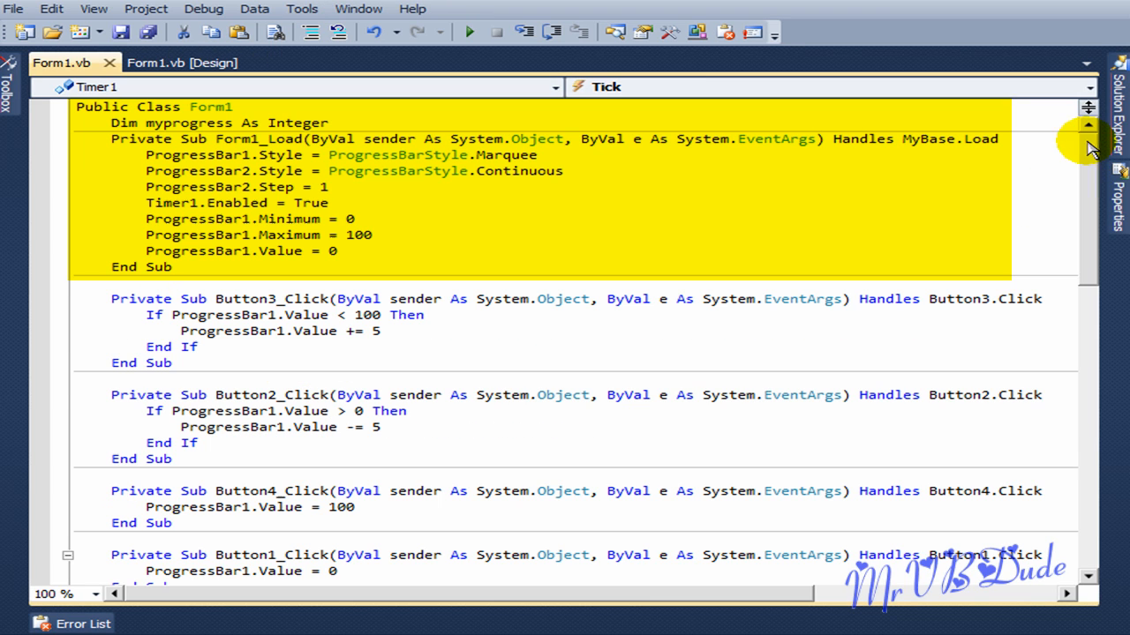
left_click(357, 121)
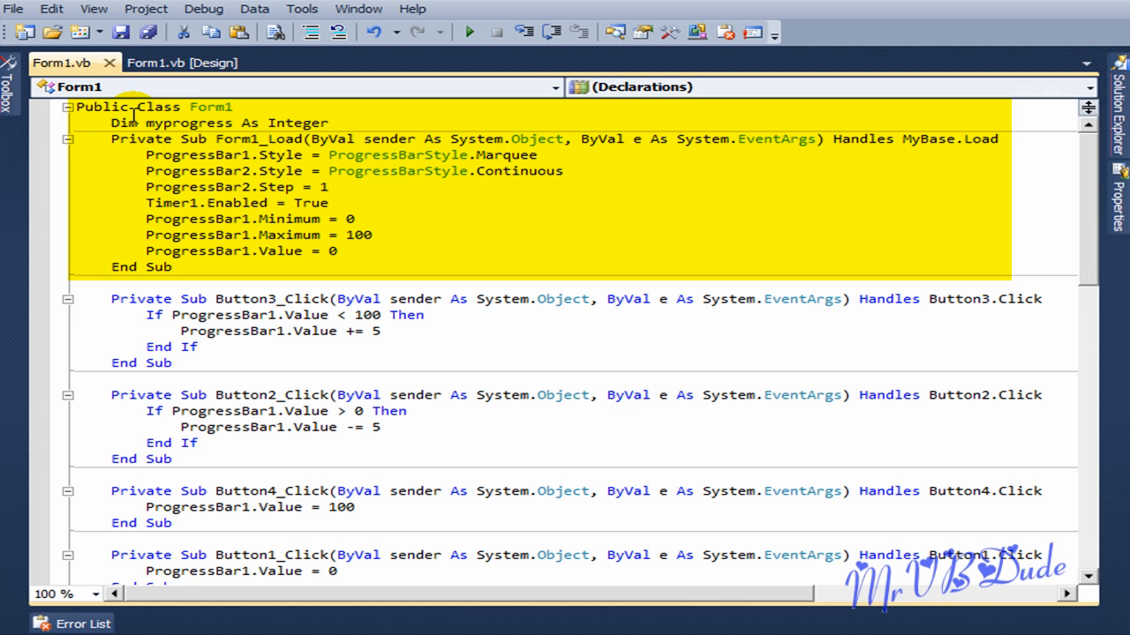
left_click(199, 69)
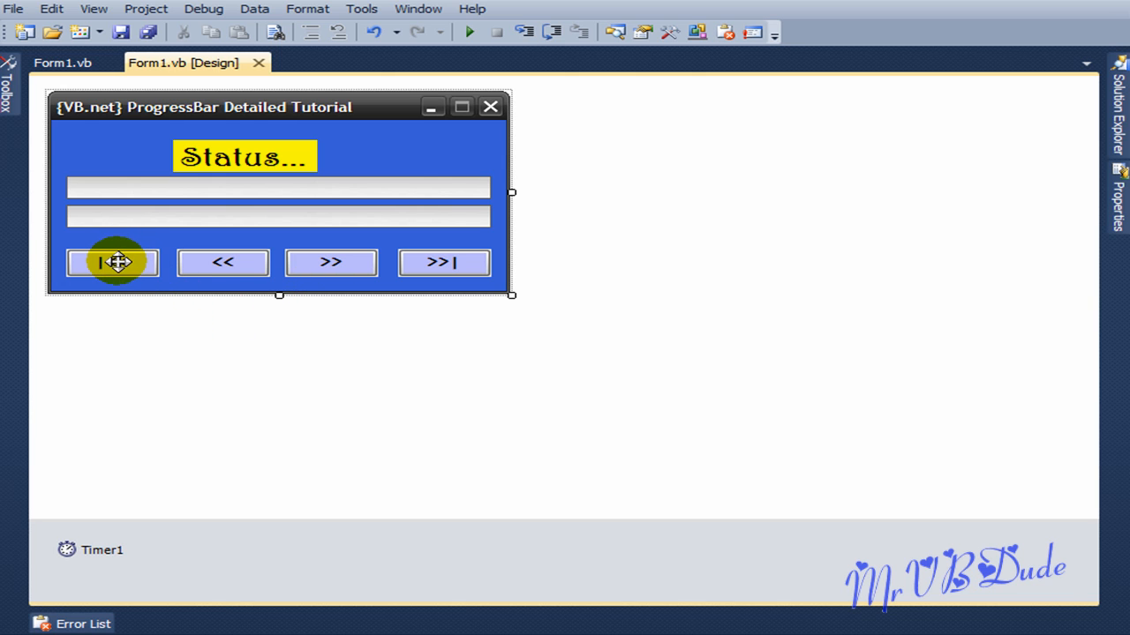
left_click(64, 63)
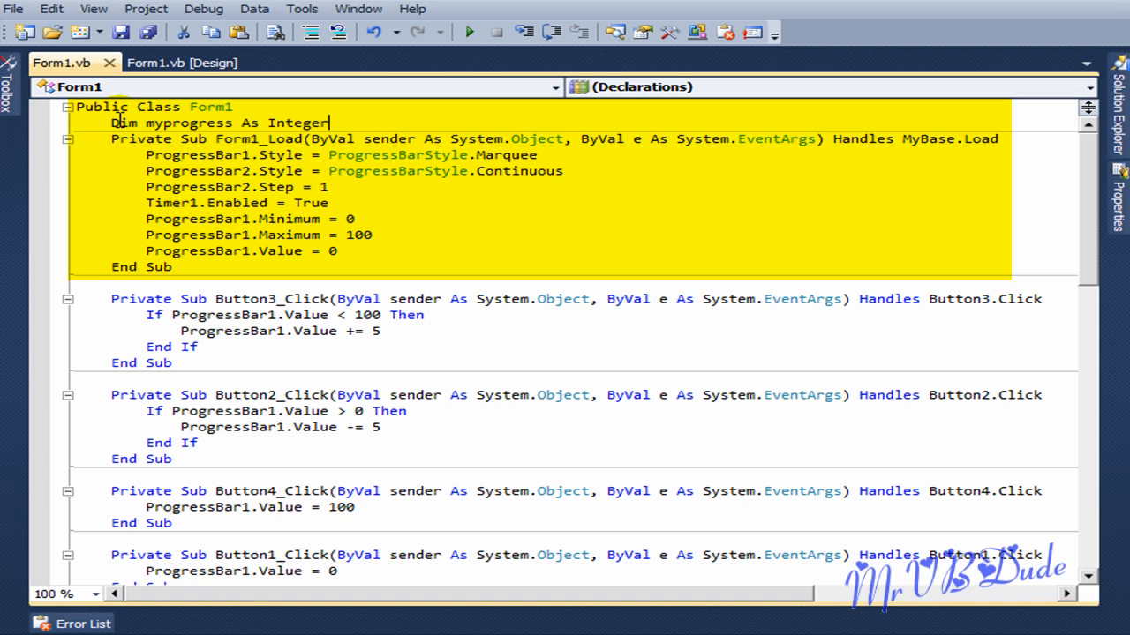
left_click(152, 155)
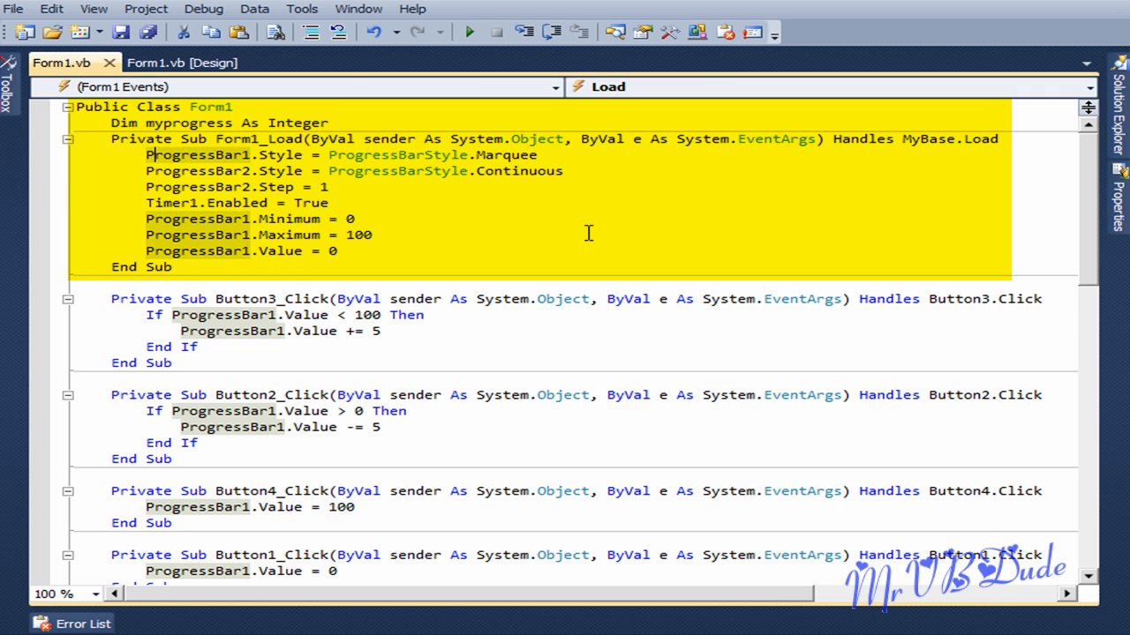
left_click(183, 63)
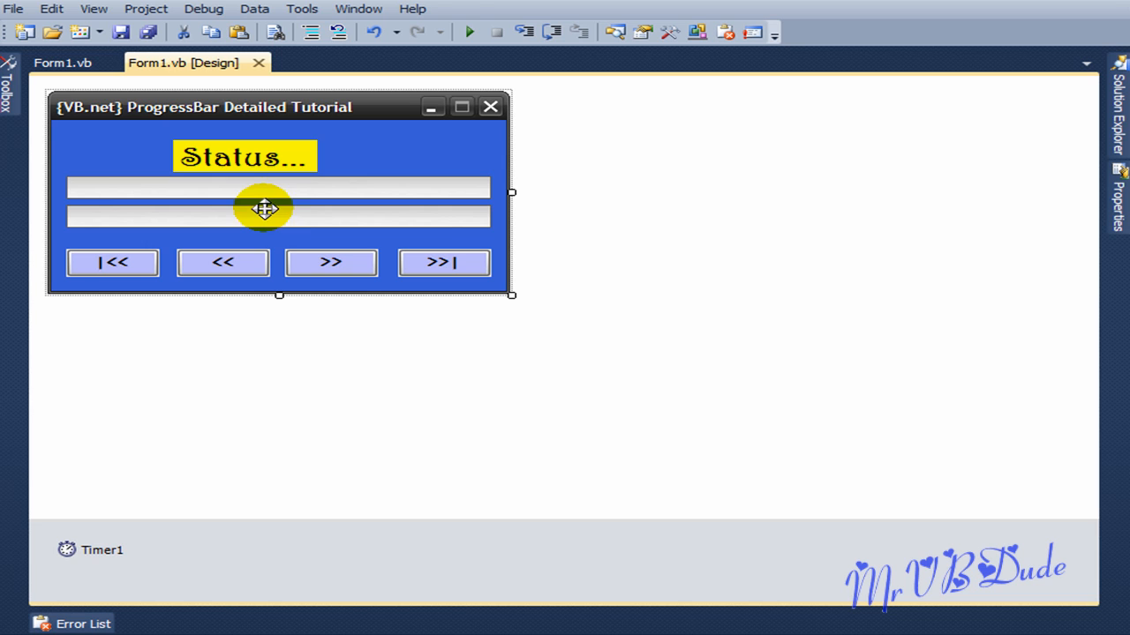
Review the click handlers of the |<< and << step buttons.
left_click(113, 261)
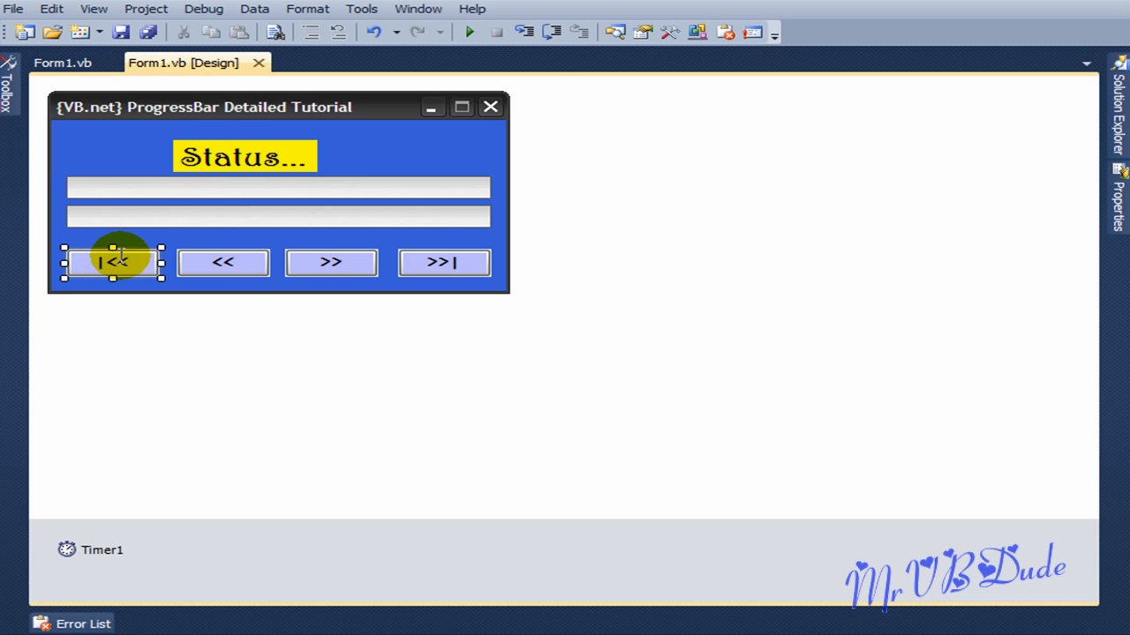
double_click(113, 261)
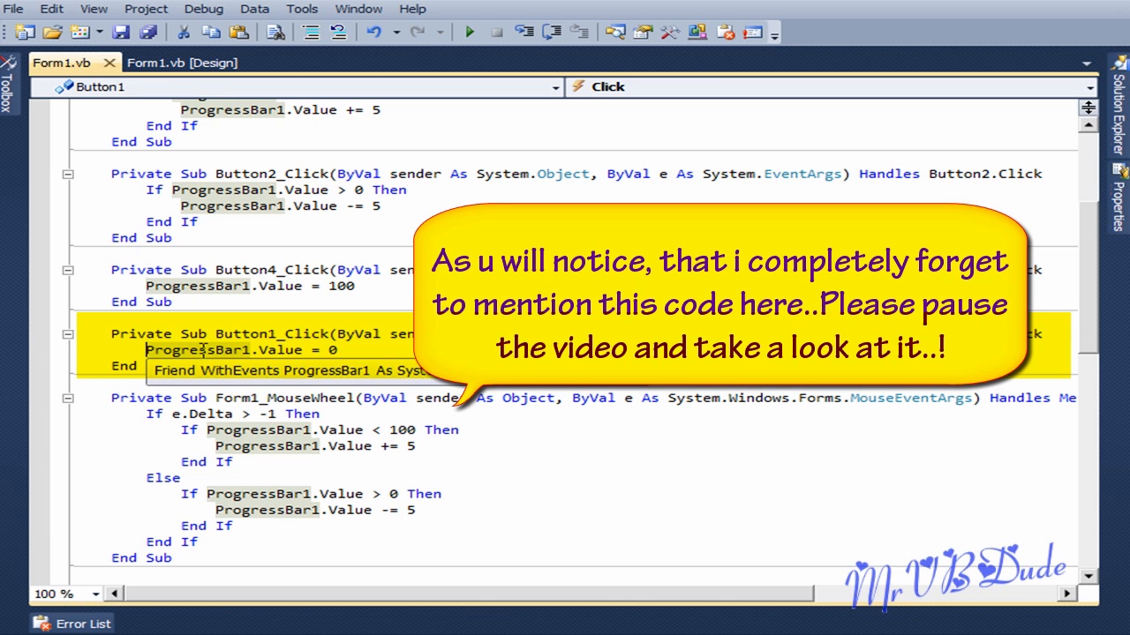
left_click(340, 350)
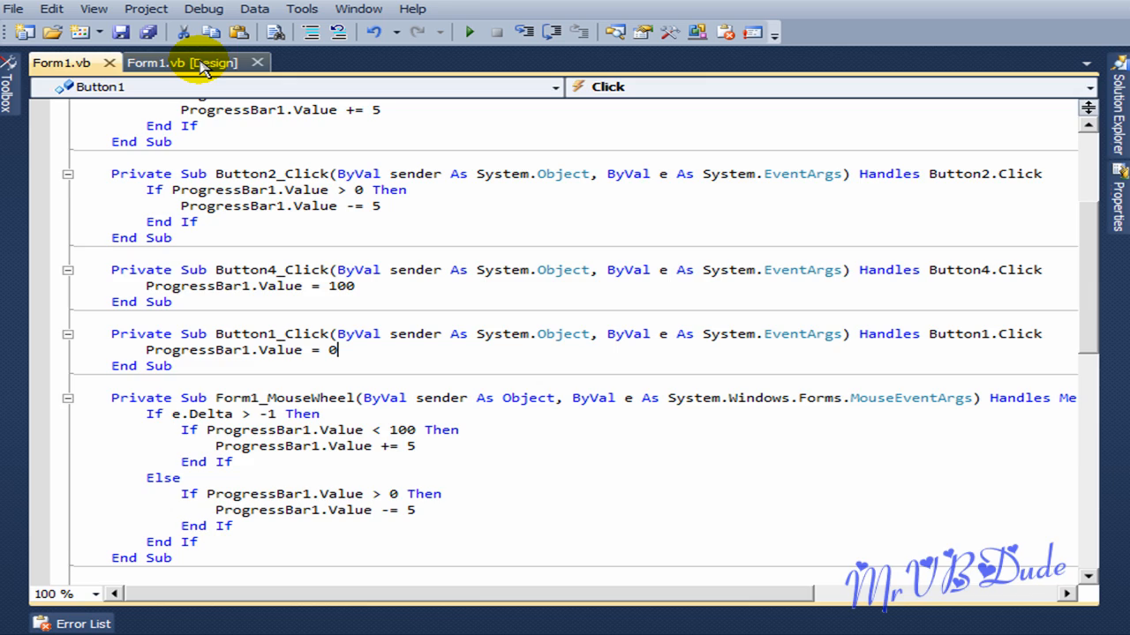
left_click(203, 62)
left_click(234, 263)
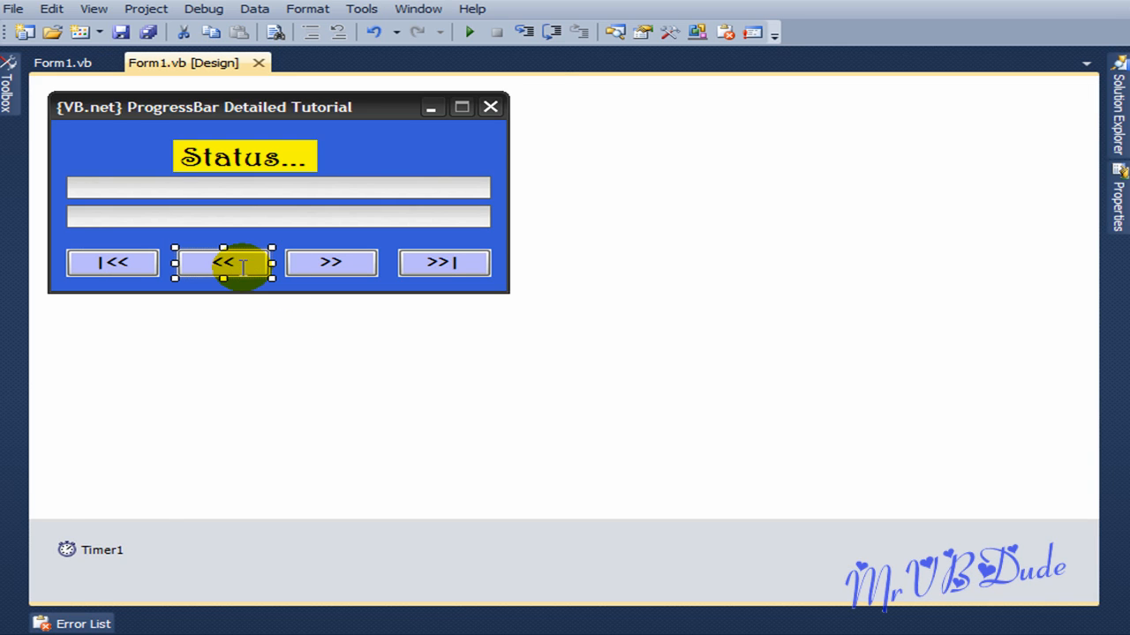
double_click(240, 265)
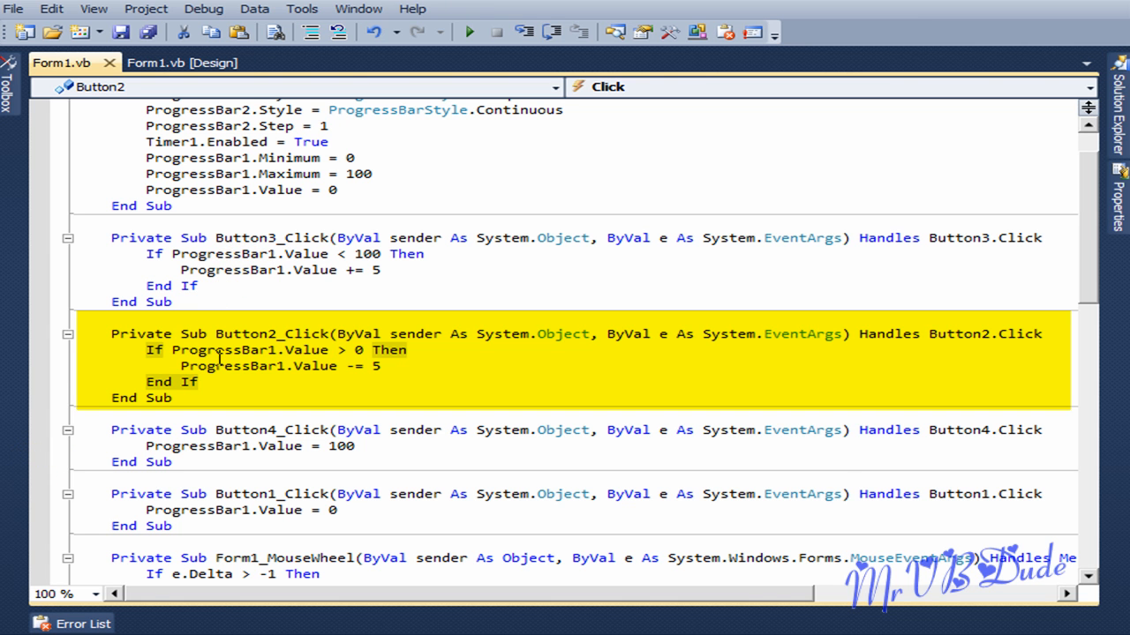
mouse_move(182, 63)
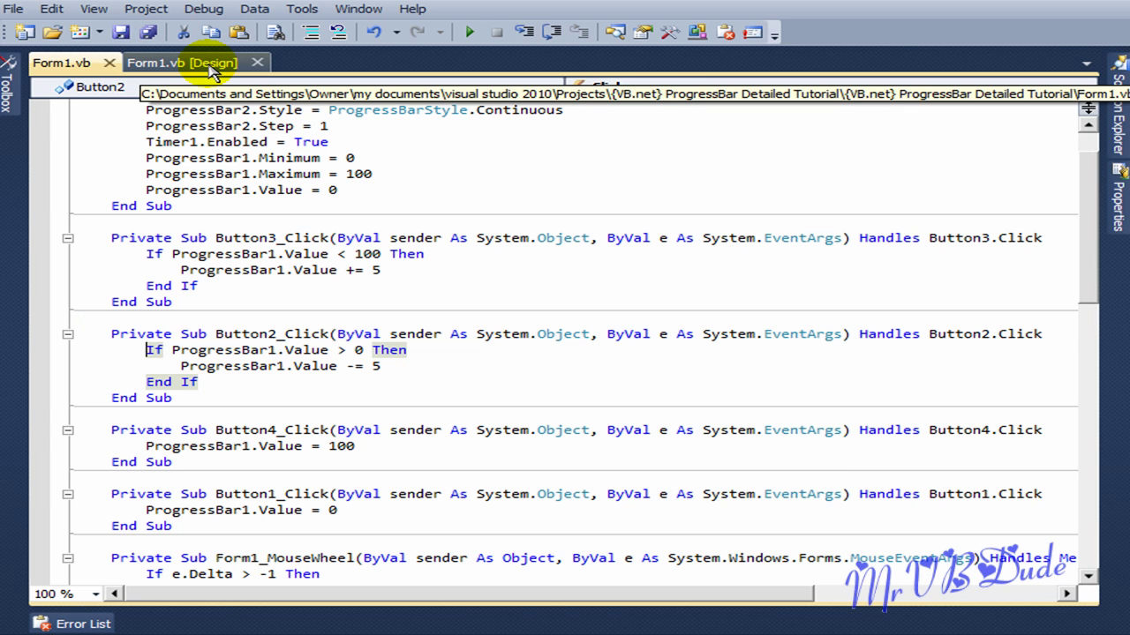
Review the click handlers of the >> and >>| step buttons.
left_click(183, 62)
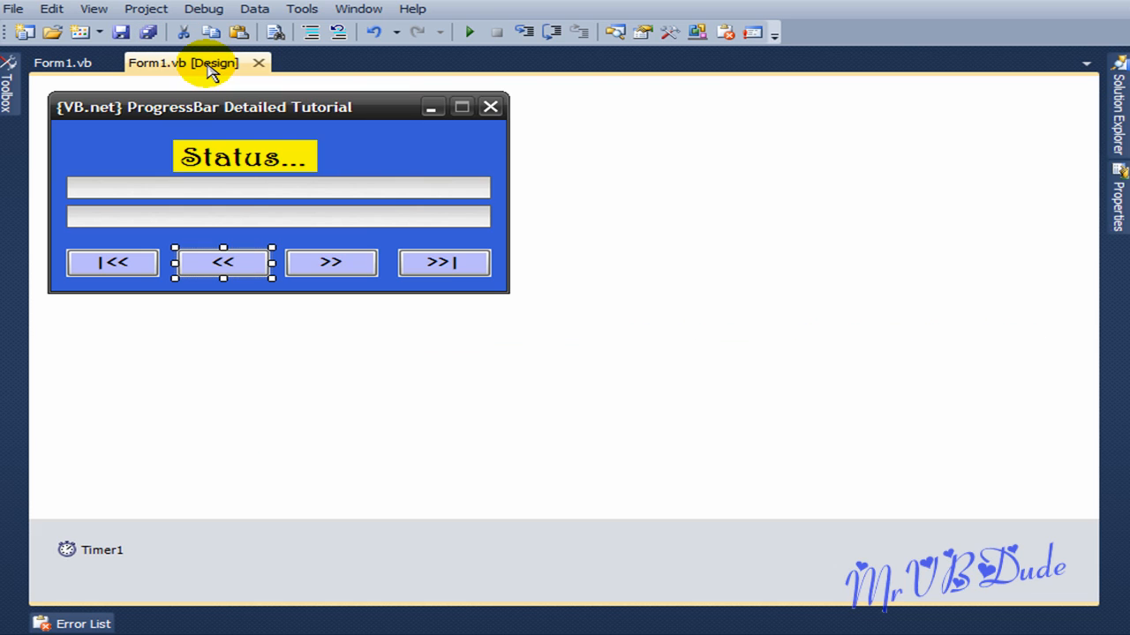
left_click(344, 263)
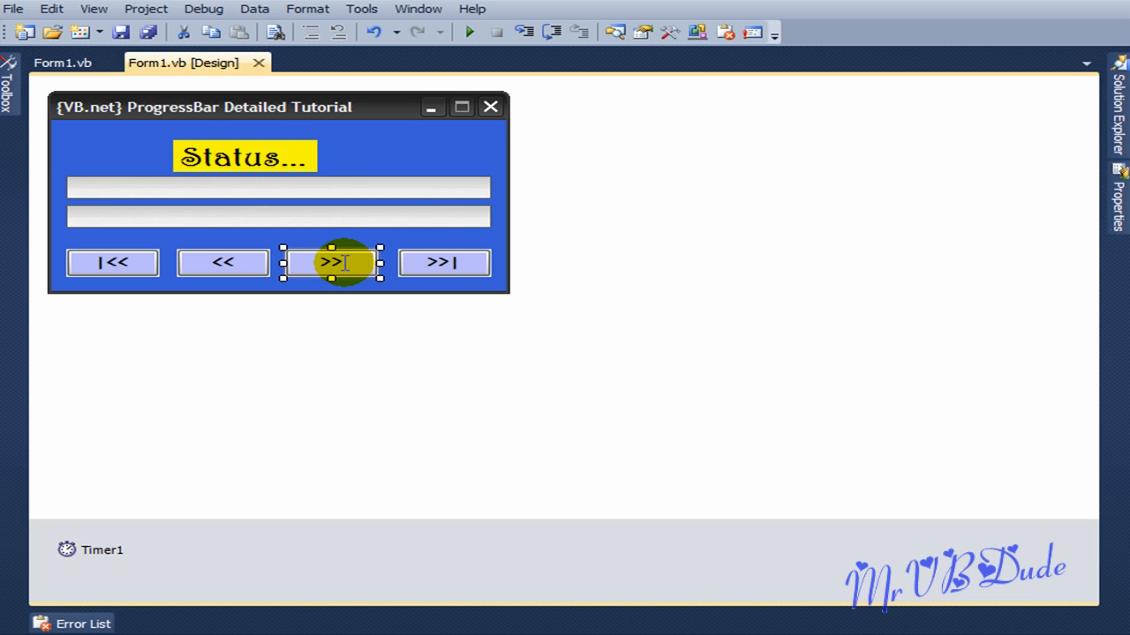
double_click(344, 263)
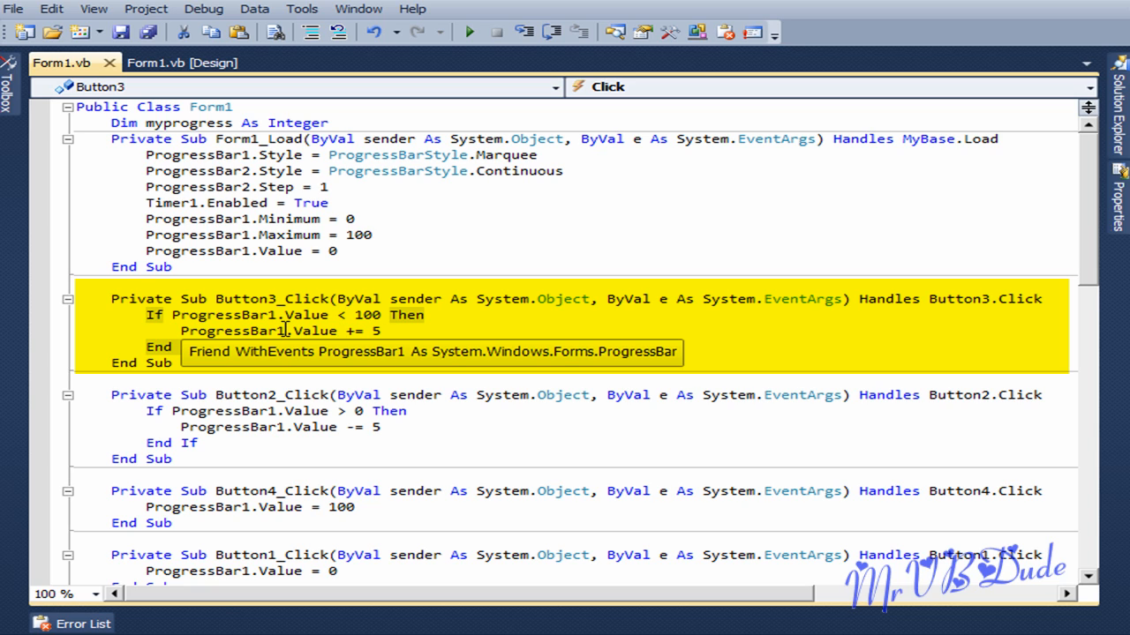
left_click(392, 331)
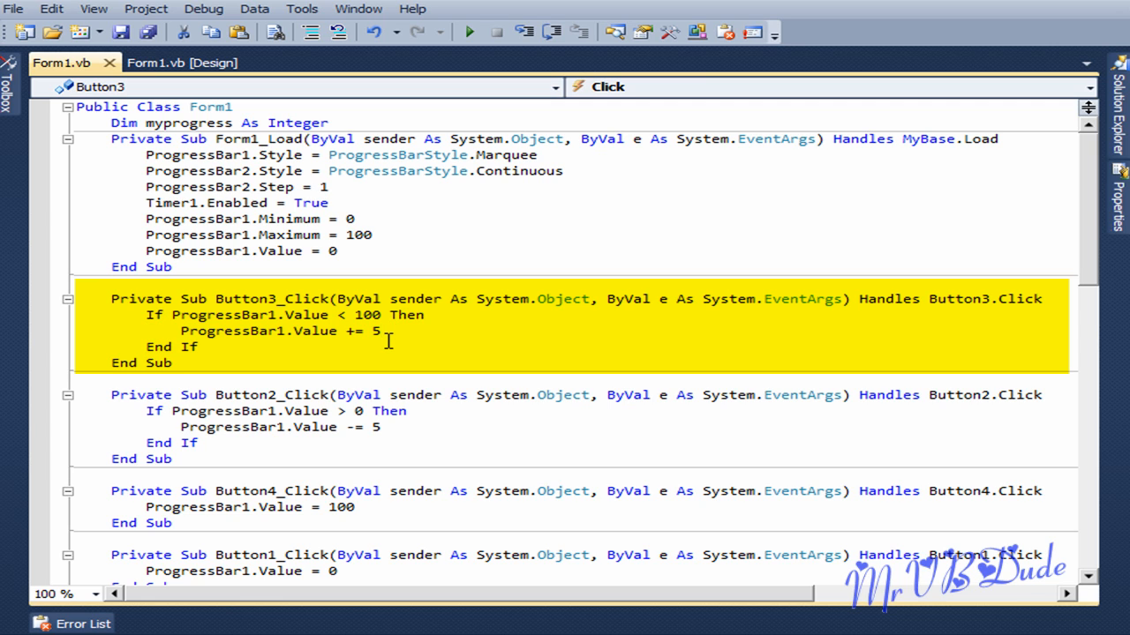
left_click(182, 63)
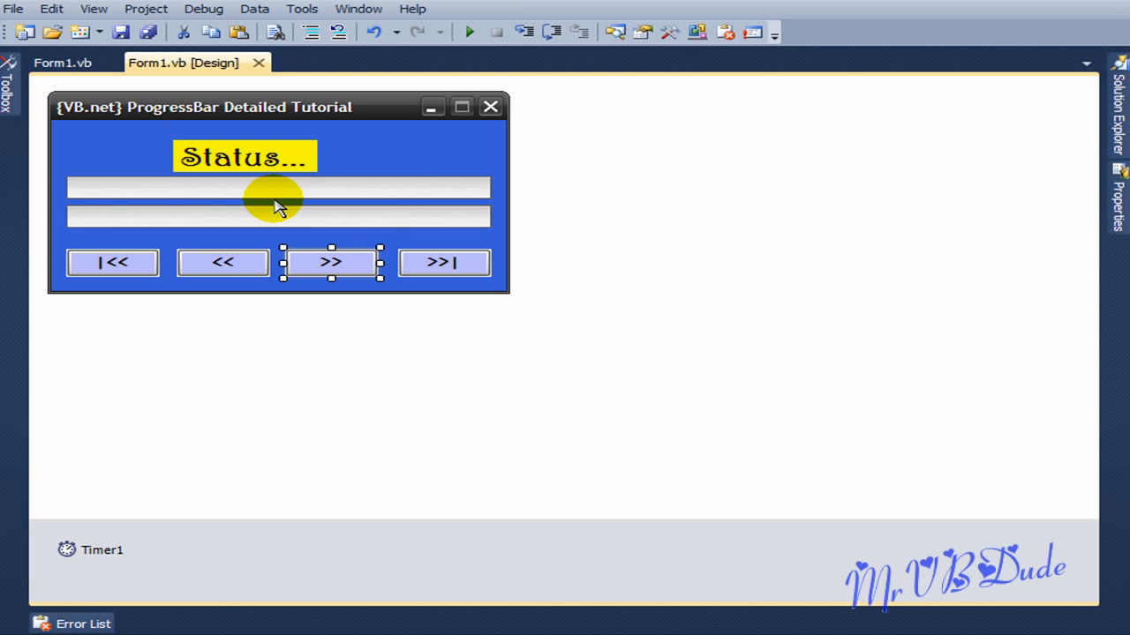
left_click(444, 263)
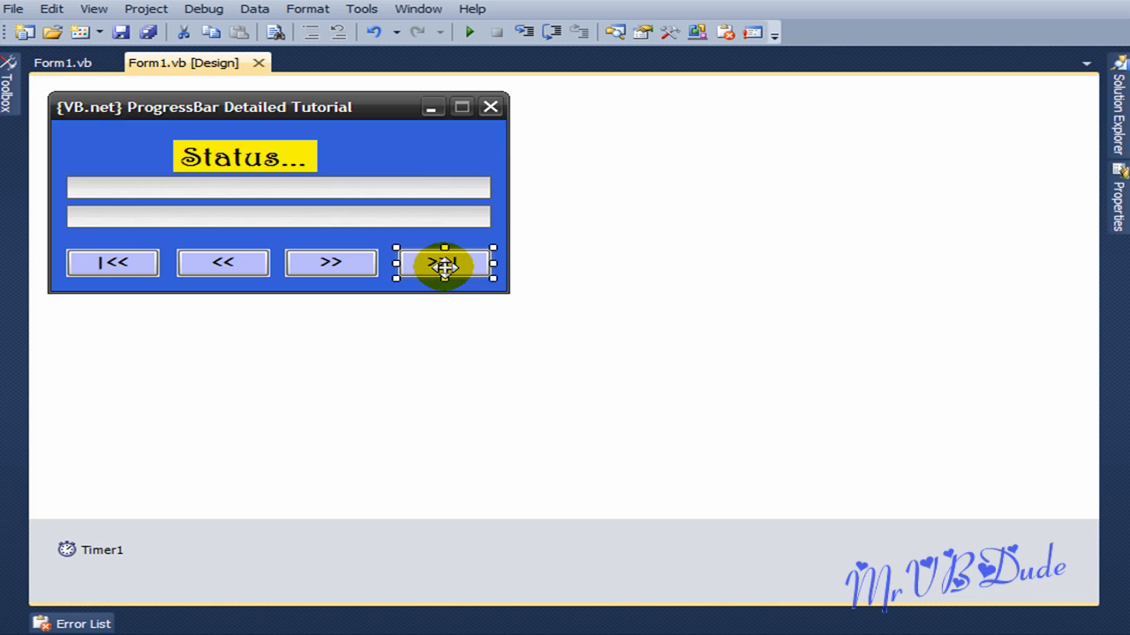
double_click(444, 263)
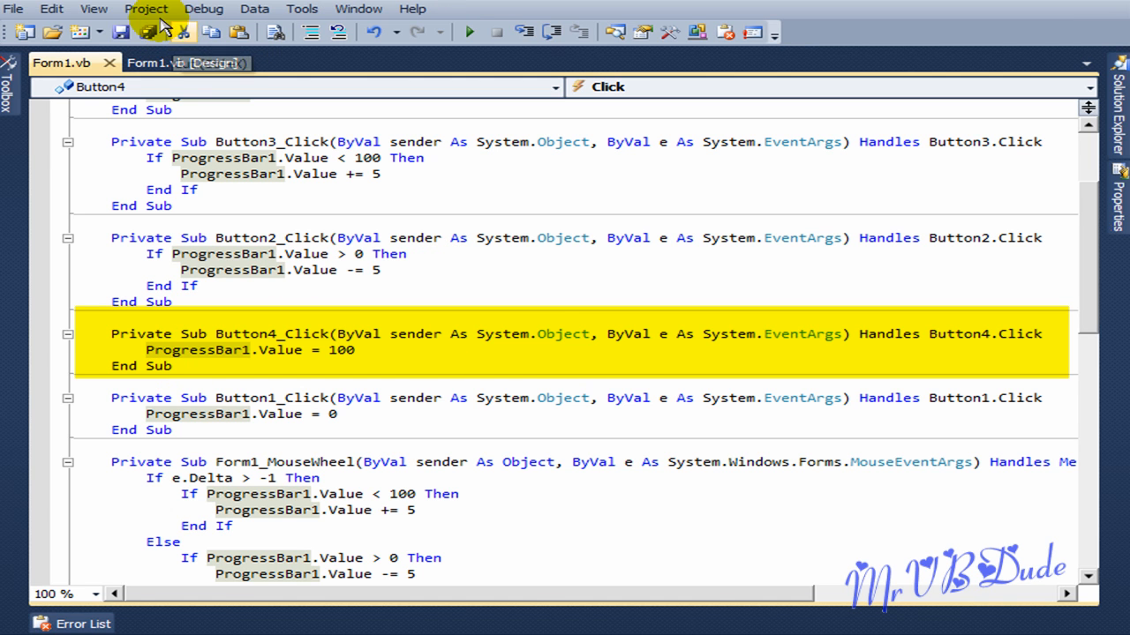
left_click(182, 62)
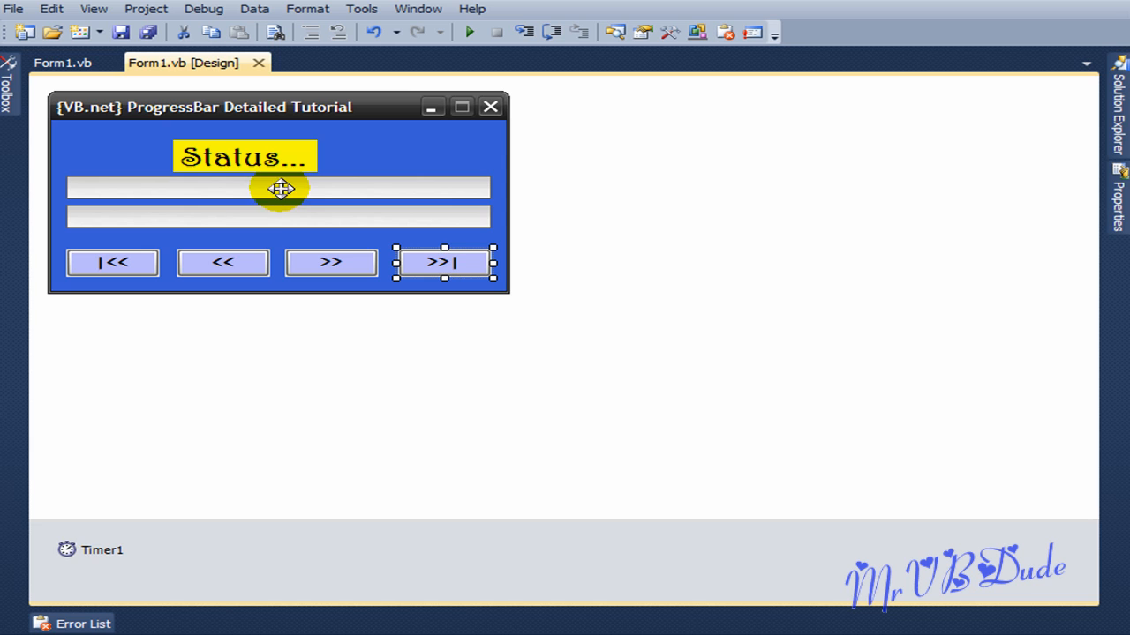
Bring up Timer1_Tick, select the ProgressBar2.Value = myprogress line and dismiss the performance notification.
left_click(84, 549)
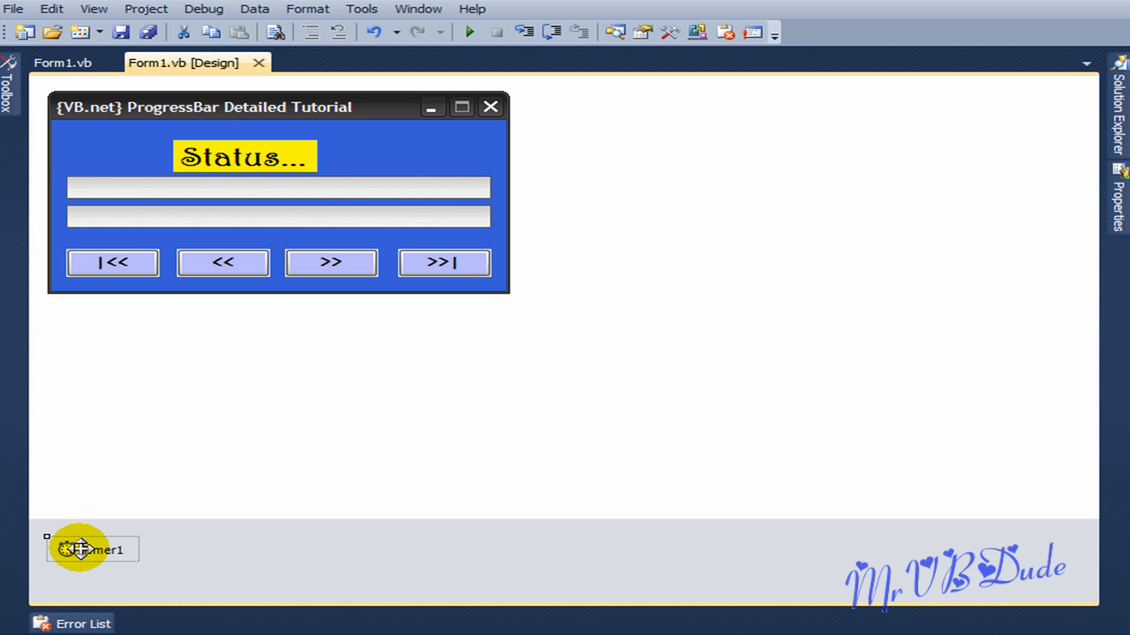
key("Return")
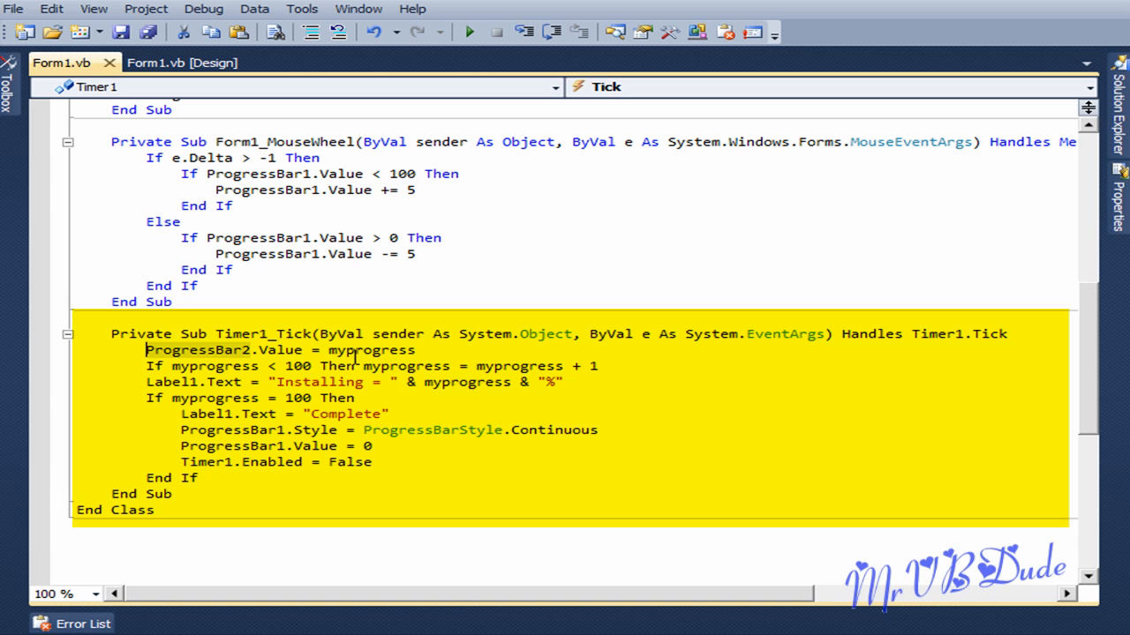
left_click(432, 351)
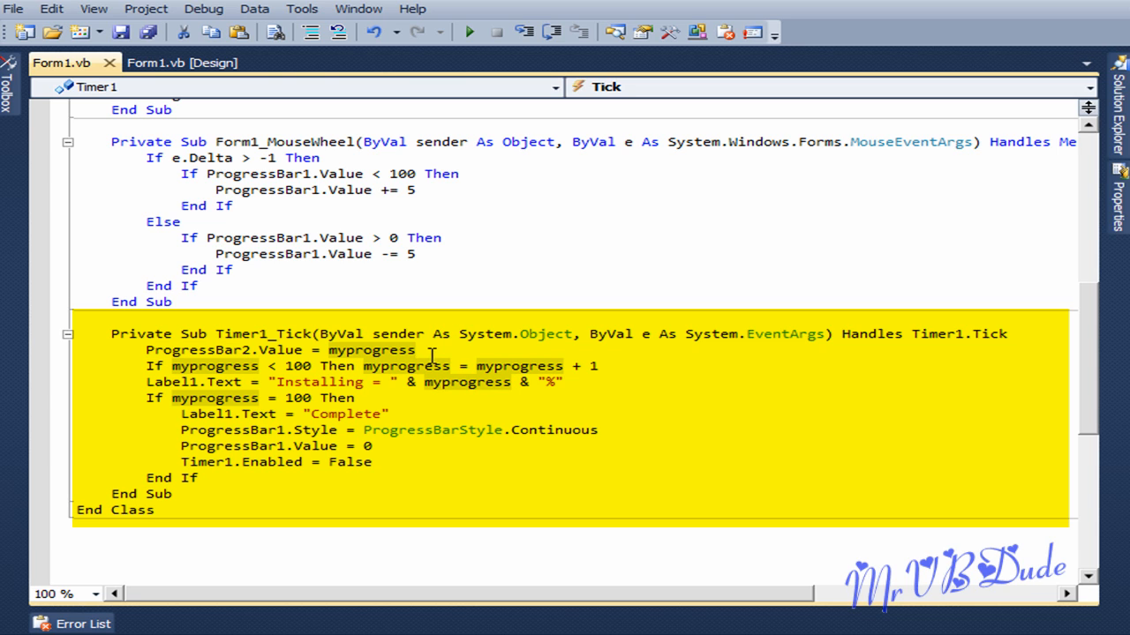
triple_click(354, 349)
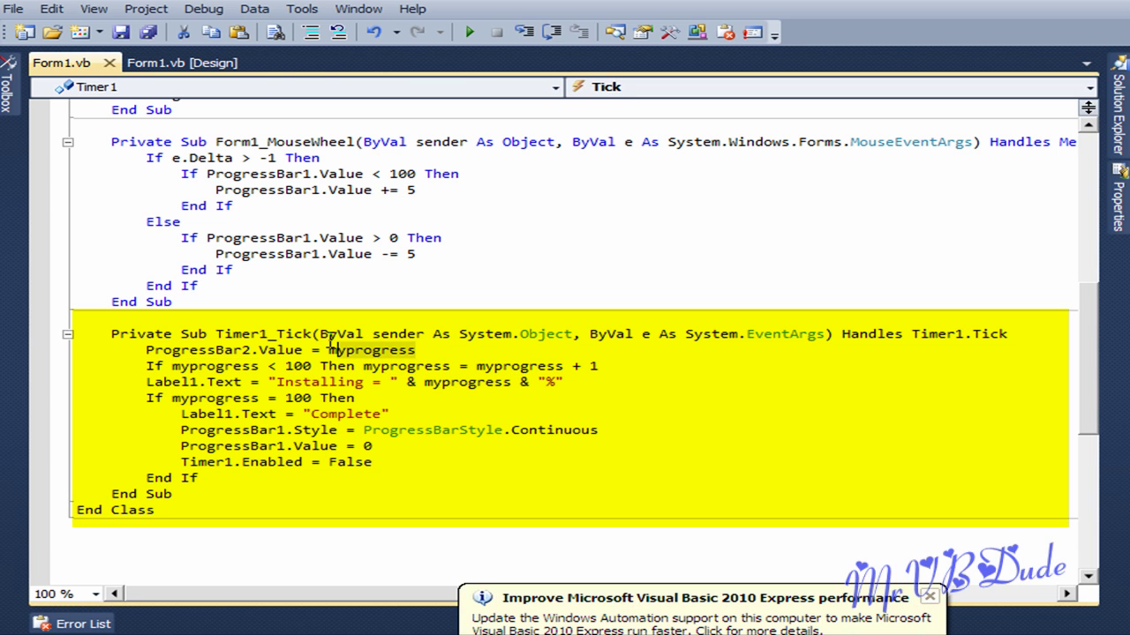
left_click(928, 597)
Inspect the myprogress increment If/Then and the ProgressBar1 Style/ProgressBarStyle lines in the Tick code.
left_click(476, 382)
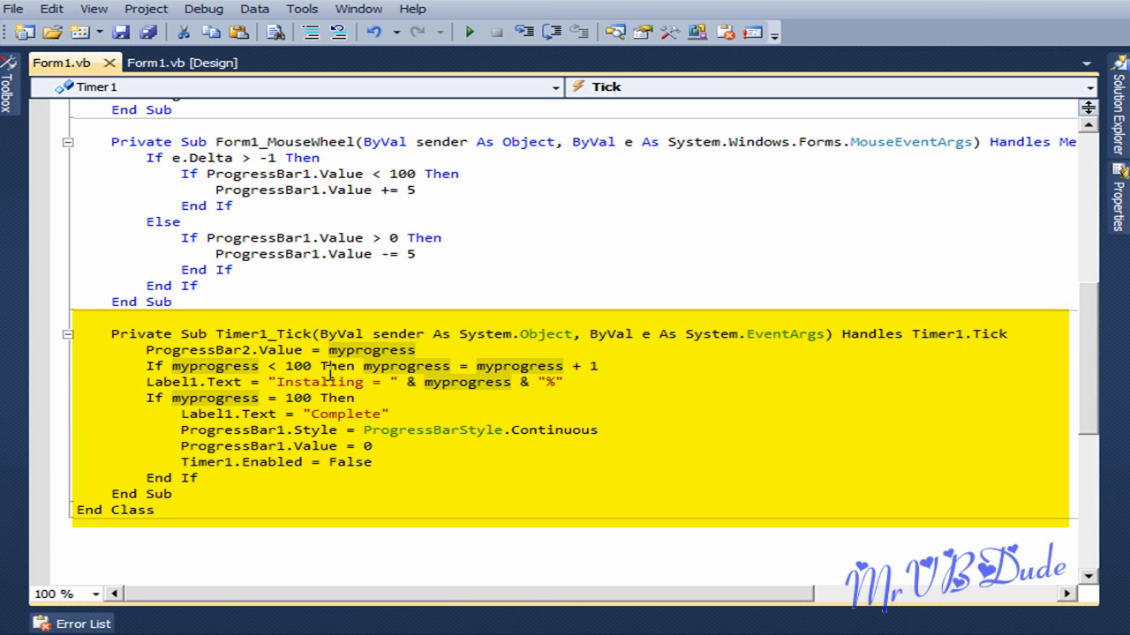
left_click(330, 367)
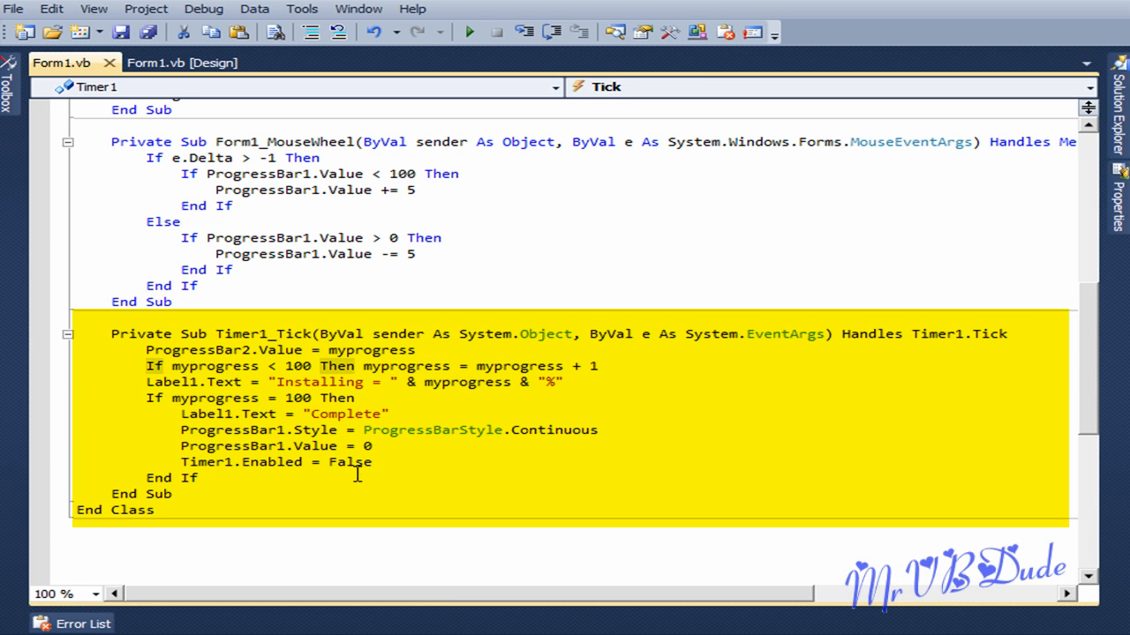
left_click(424, 430)
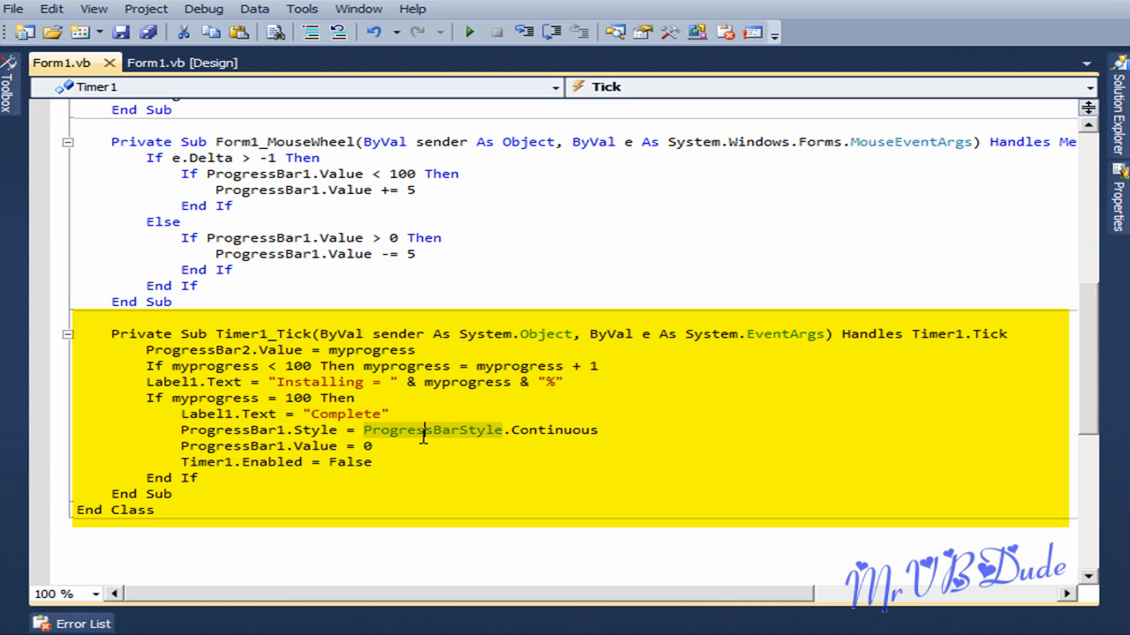
left_click(318, 430)
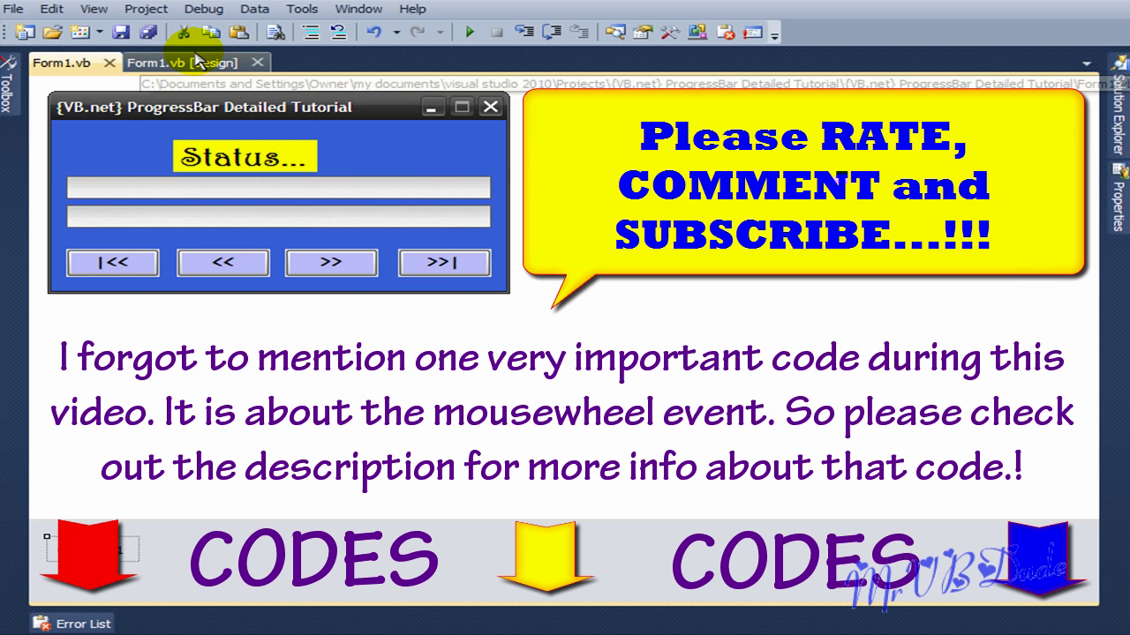
Switch from Form1's code back to its design view.
left_click(200, 62)
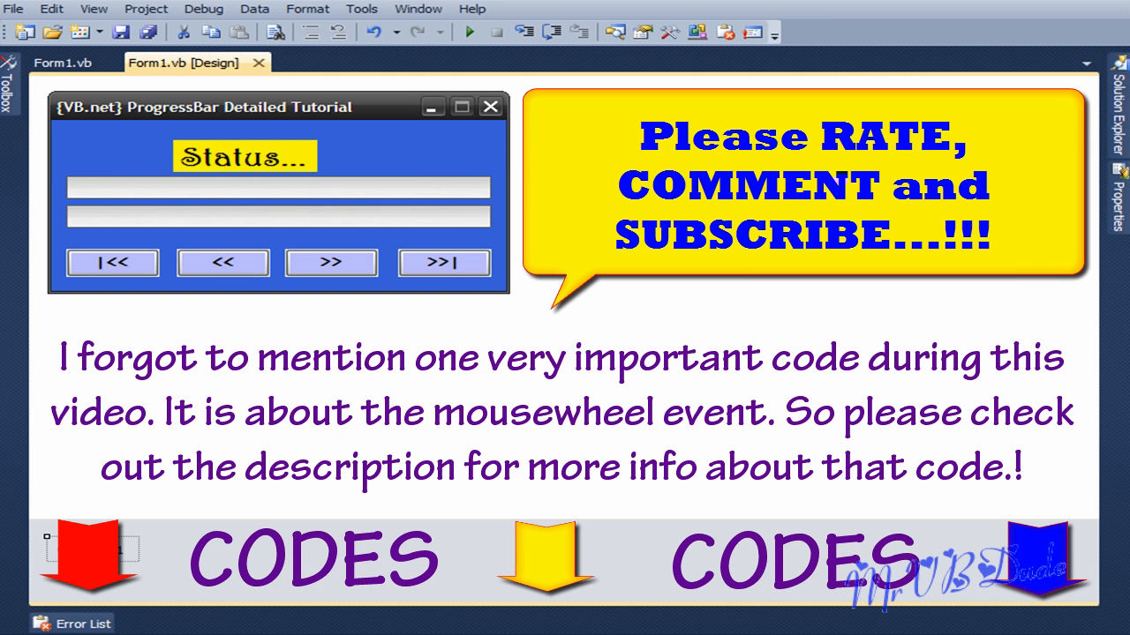